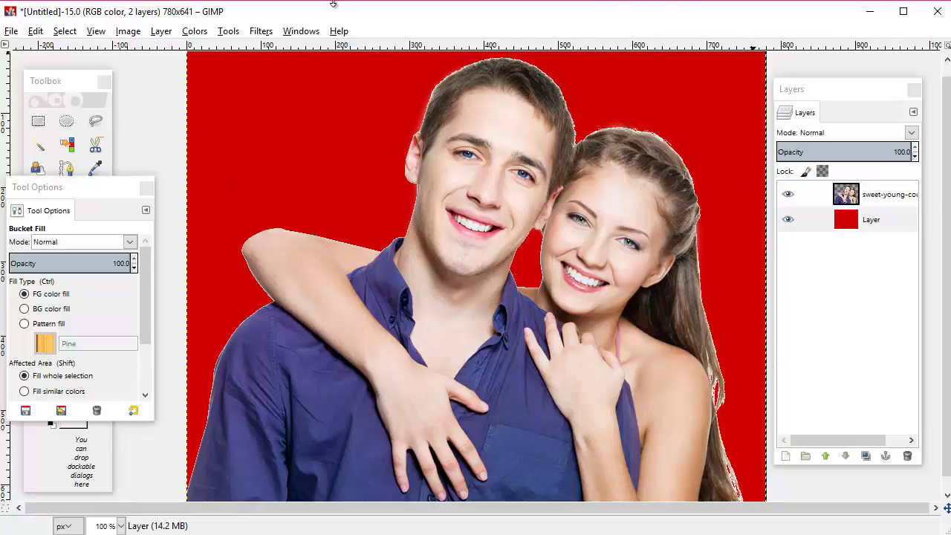
# Zoom to 150% and erase the white fringe around the woman's and man's hair on the sweet-young-couple layer
pyautogui.click(96, 31)
pyautogui.moveTo(161, 78)
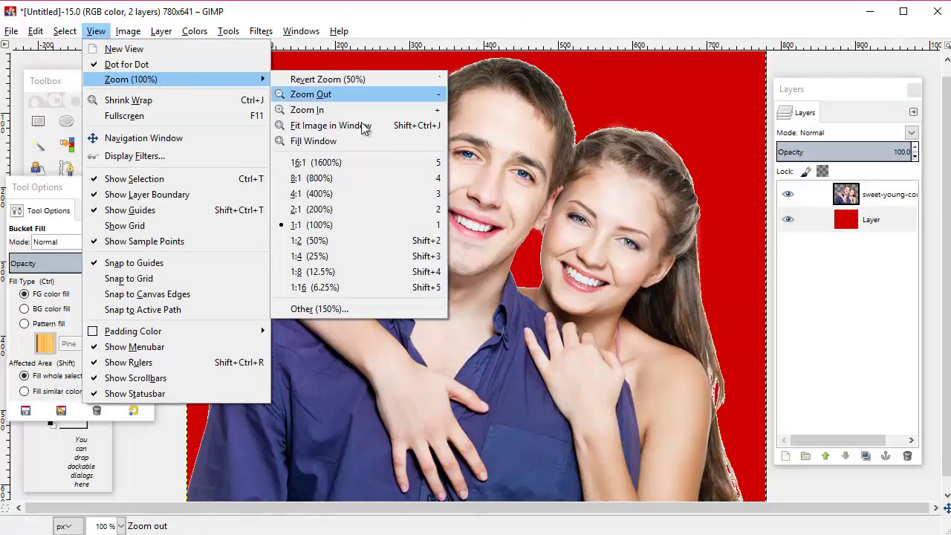
pyautogui.click(381, 110)
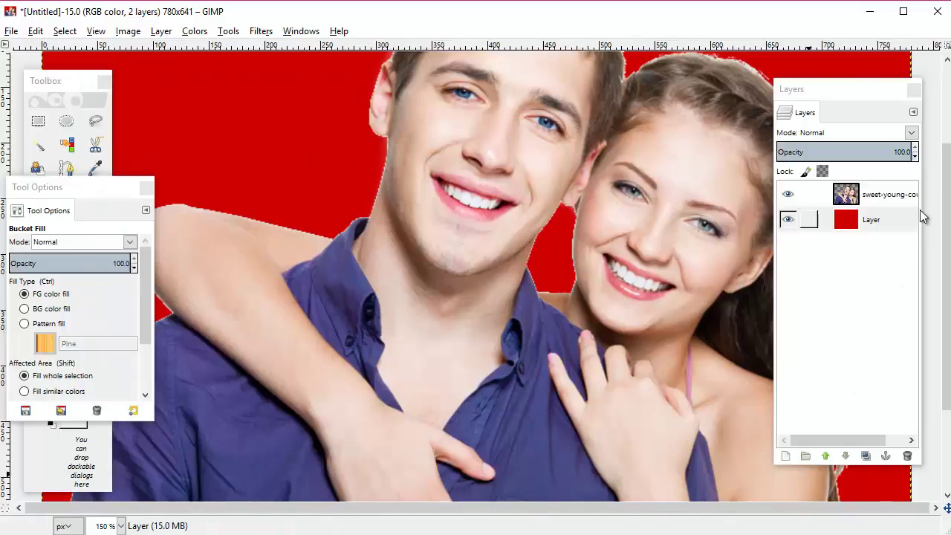
pyautogui.moveTo(947, 219); pyautogui.dragTo(947, 142)
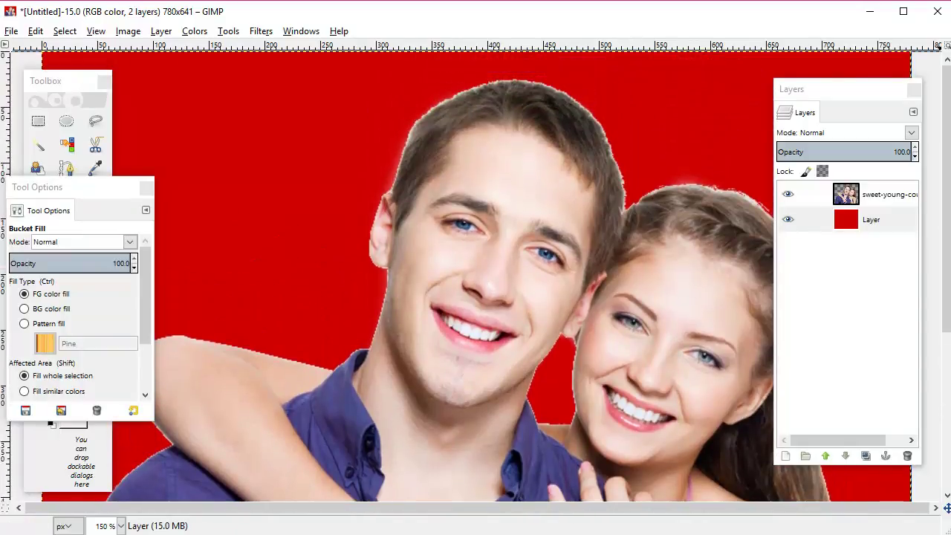
pyautogui.moveTo(834, 90); pyautogui.dragTo(255, 83)
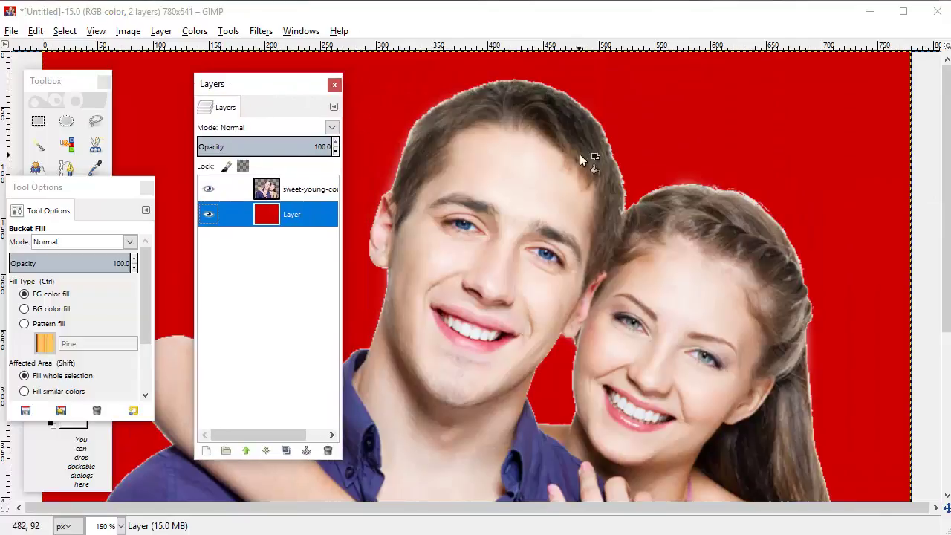
pyautogui.click(294, 191)
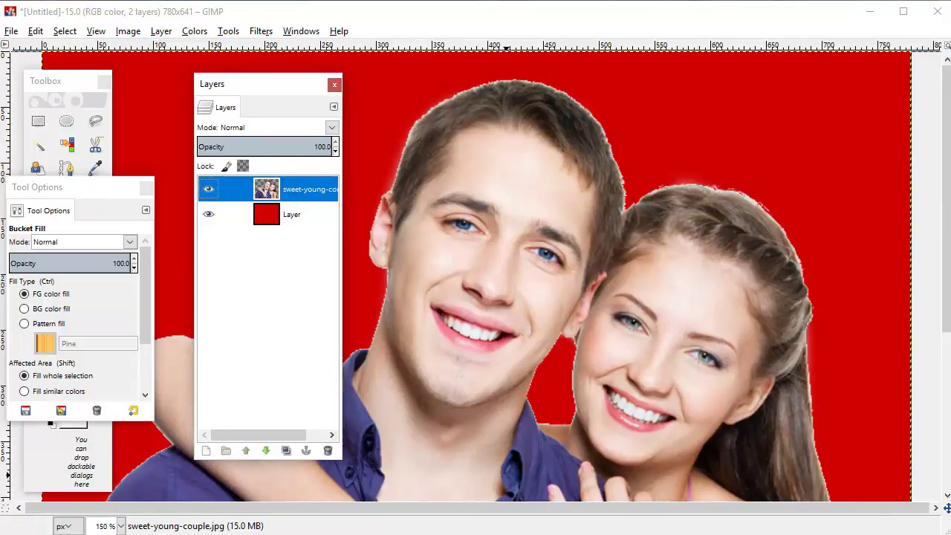
pyautogui.click(78, 78)
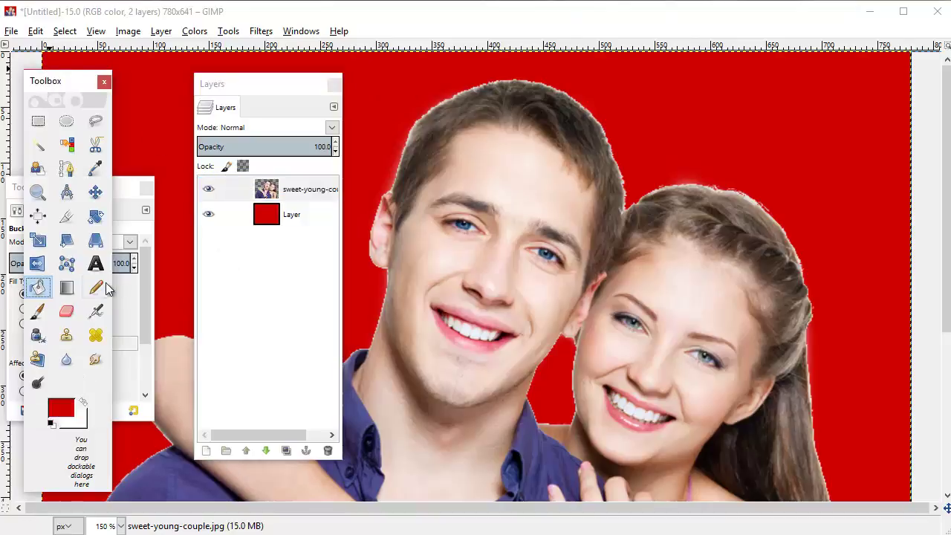
pyautogui.click(66, 311)
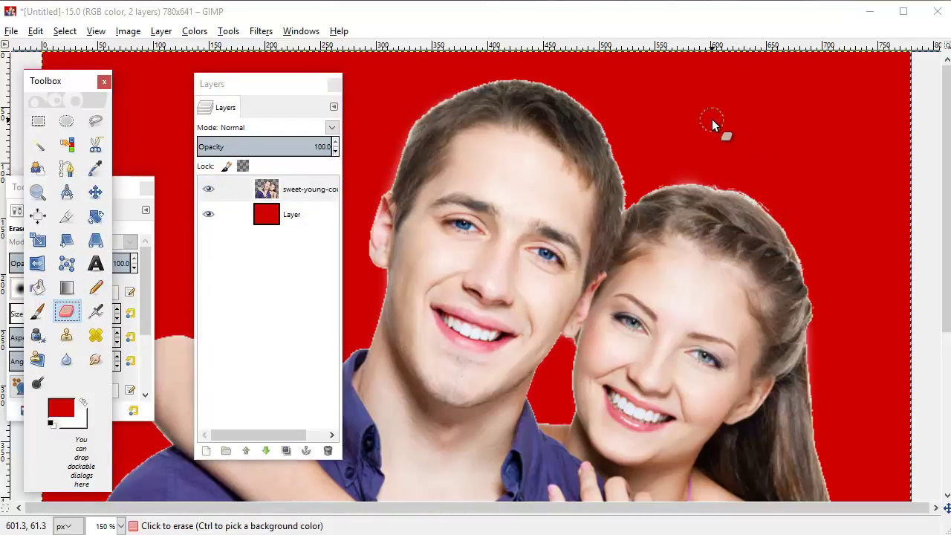
pyautogui.click(713, 188)
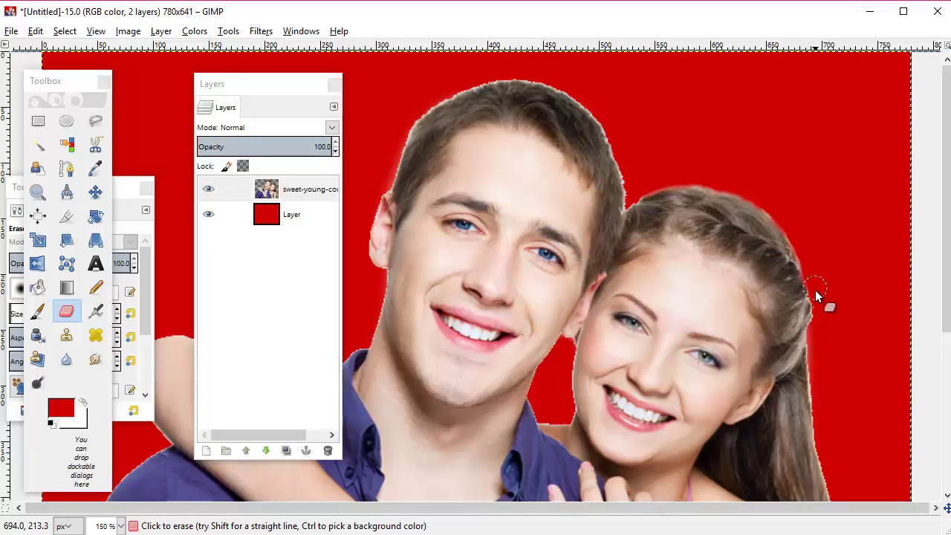
pyautogui.moveTo(821, 318)
pyautogui.mouseDown()
pyautogui.moveTo(818, 398)
pyautogui.moveTo(834, 423)
pyautogui.mouseUp()
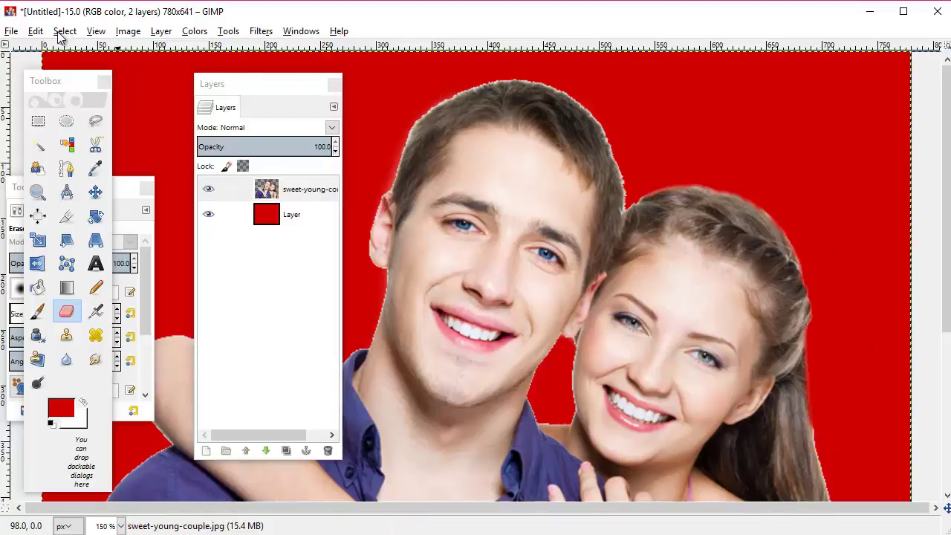
pyautogui.click(35, 31)
pyautogui.moveTo(65, 30)
pyautogui.click(304, 13)
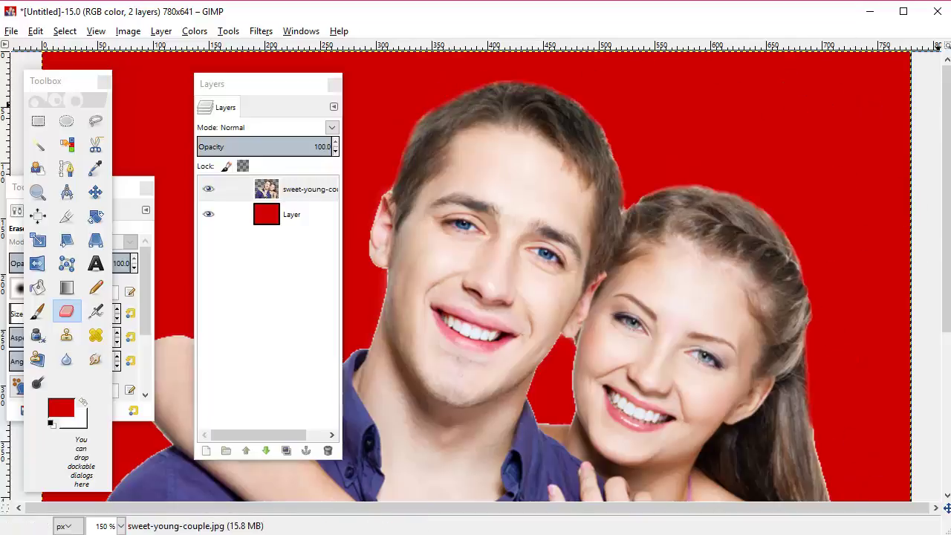
# Erase the white fringe and loose strands along the woman's long hair beside her shoulder and arm
pyautogui.moveTo(946, 90); pyautogui.dragTo(945, 201)
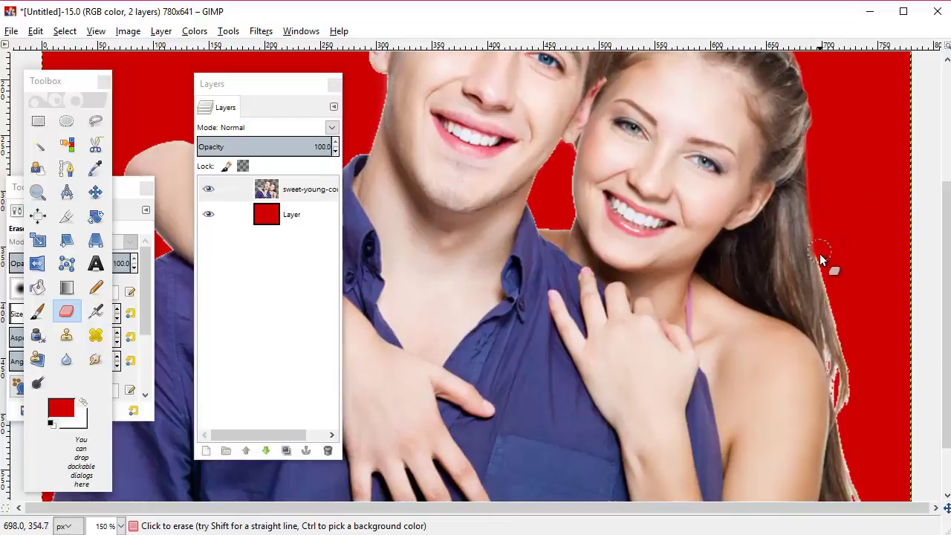
pyautogui.moveTo(821, 258)
pyautogui.mouseDown()
pyautogui.moveTo(851, 363)
pyautogui.moveTo(859, 422)
pyautogui.moveTo(846, 376)
pyautogui.moveTo(835, 372)
pyautogui.moveTo(866, 502)
pyautogui.moveTo(842, 422)
pyautogui.moveTo(846, 352)
pyautogui.moveTo(862, 334)
pyautogui.moveTo(836, 362)
pyautogui.moveTo(846, 405)
pyautogui.moveTo(840, 321)
pyautogui.moveTo(882, 302)
pyautogui.moveTo(846, 374)
pyautogui.moveTo(838, 489)
pyautogui.moveTo(859, 506)
pyautogui.moveTo(865, 498)
pyautogui.moveTo(854, 490)
pyautogui.moveTo(849, 462)
pyautogui.moveTo(862, 496)
pyautogui.moveTo(850, 437)
pyautogui.moveTo(850, 461)
pyautogui.moveTo(871, 470)
pyautogui.mouseUp()
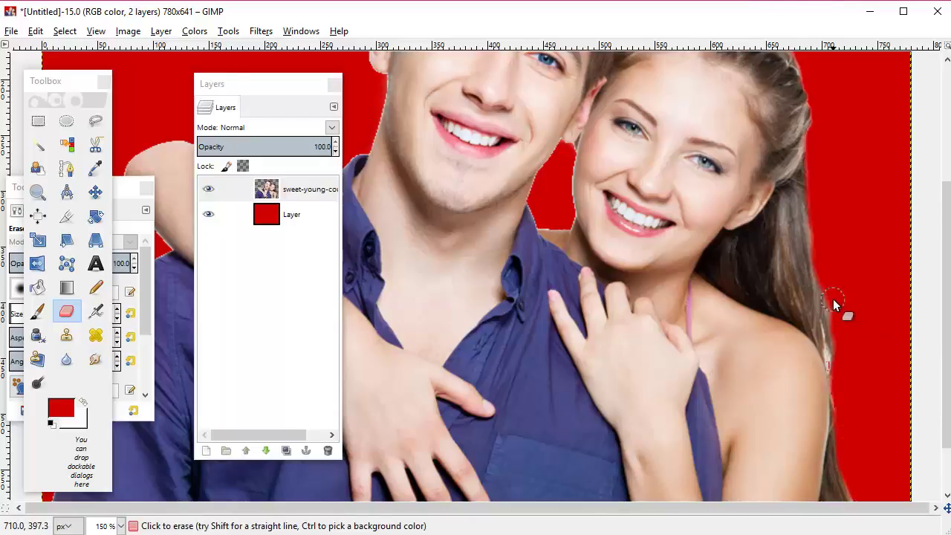
pyautogui.moveTo(834, 303)
pyautogui.mouseDown()
pyautogui.moveTo(842, 376)
pyautogui.moveTo(838, 322)
pyautogui.moveTo(841, 421)
pyautogui.moveTo(844, 385)
pyautogui.mouseUp()
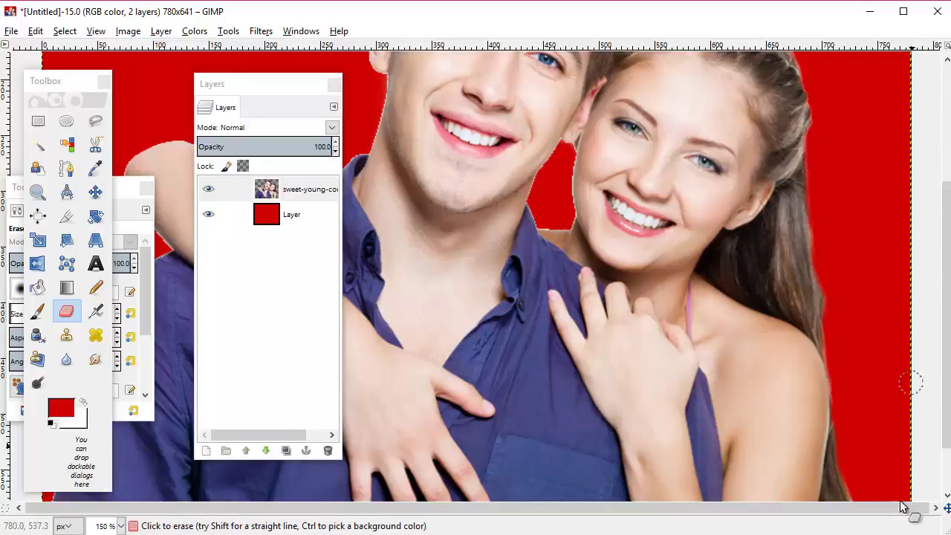
# Undo the last Eraser stroke
pyautogui.scroll(3, 550, 275)
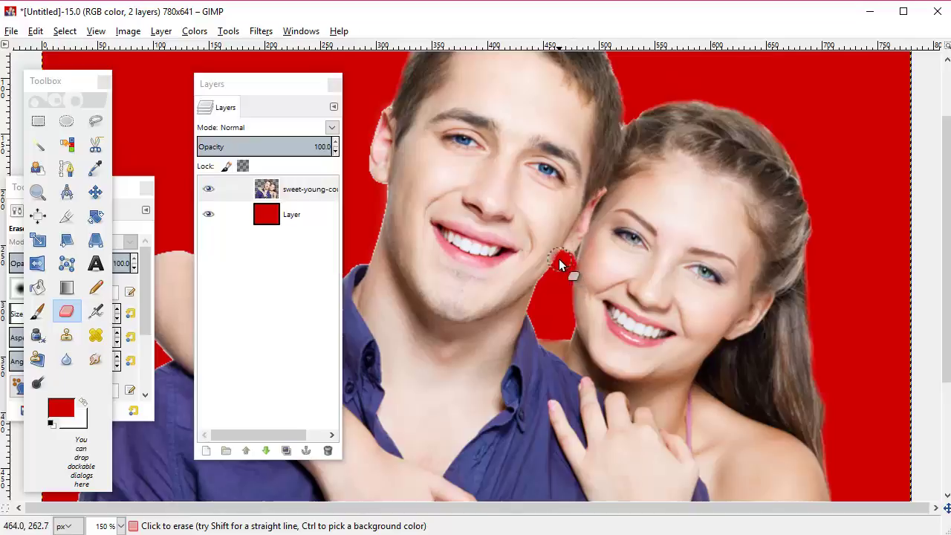
pyautogui.click(35, 31)
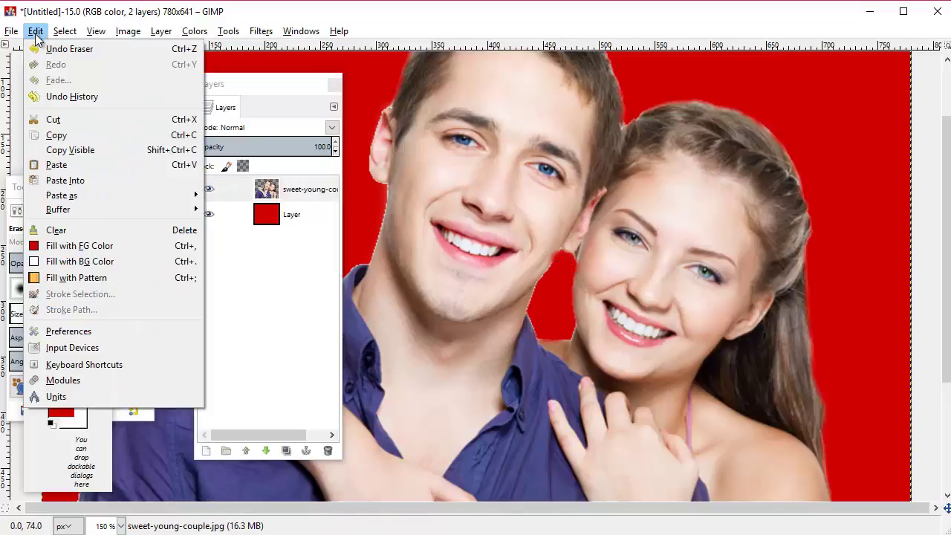
pyautogui.click(56, 47)
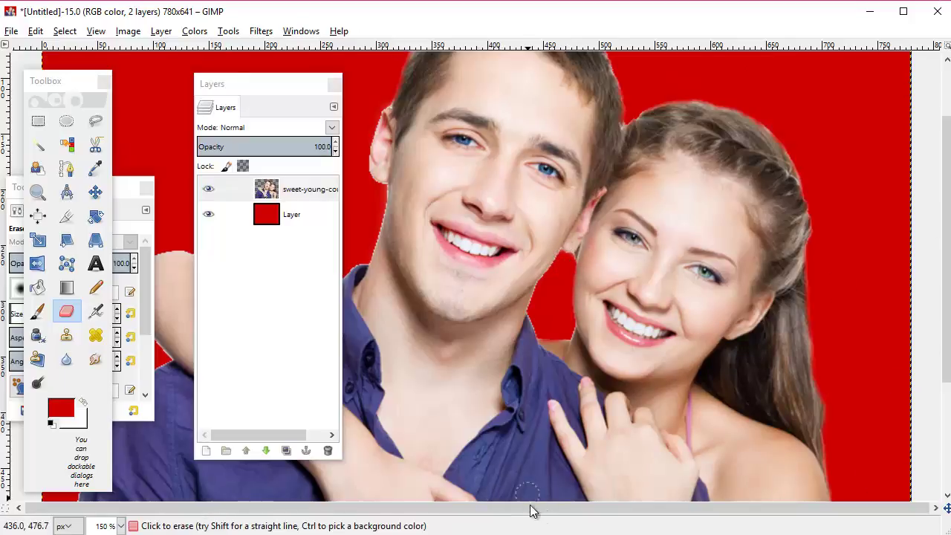
# Erase the remaining white fringe along the lower ends of the woman's hair
pyautogui.scroll(-5, 938, 193)
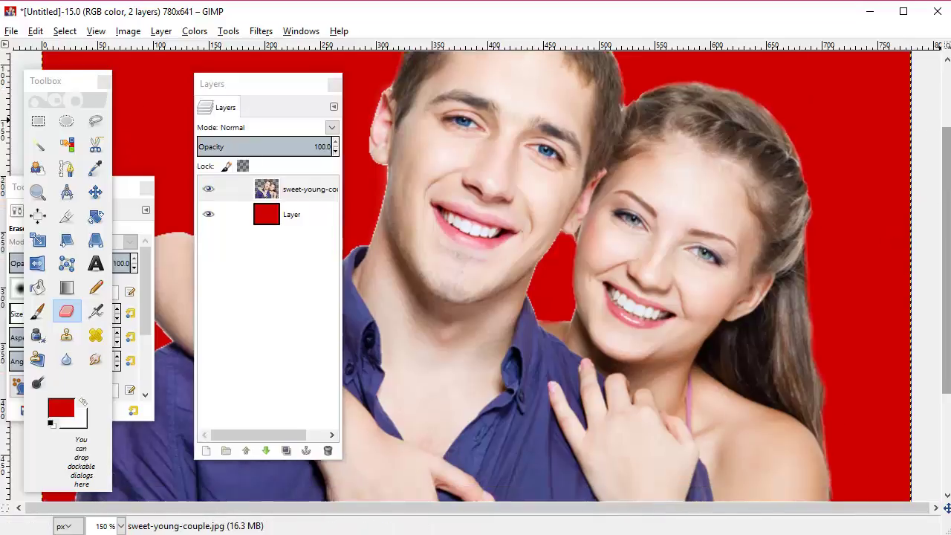
pyautogui.moveTo(874, 450)
pyautogui.mouseDown()
pyautogui.moveTo(880, 503)
pyautogui.moveTo(889, 500)
pyautogui.moveTo(874, 500)
pyautogui.moveTo(854, 411)
pyautogui.mouseUp()
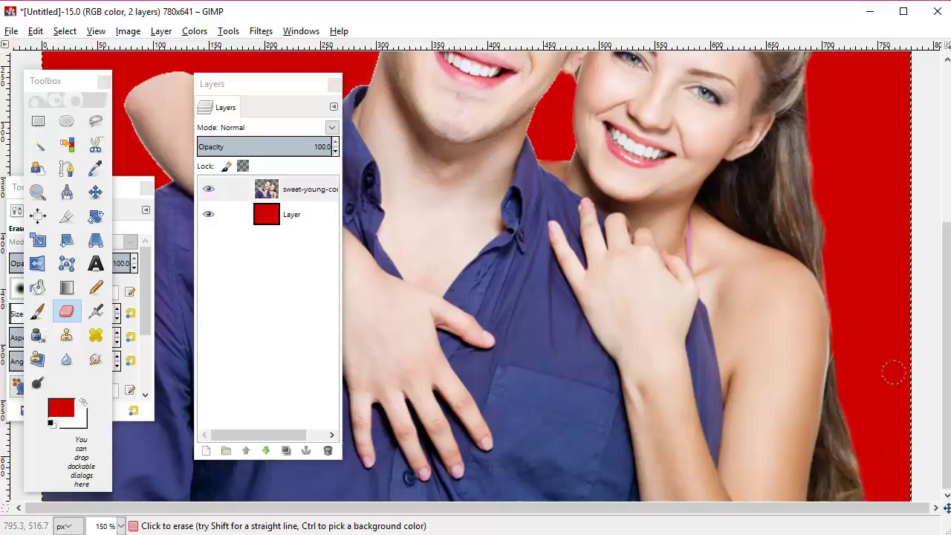
pyautogui.scroll(5, 947, 357)
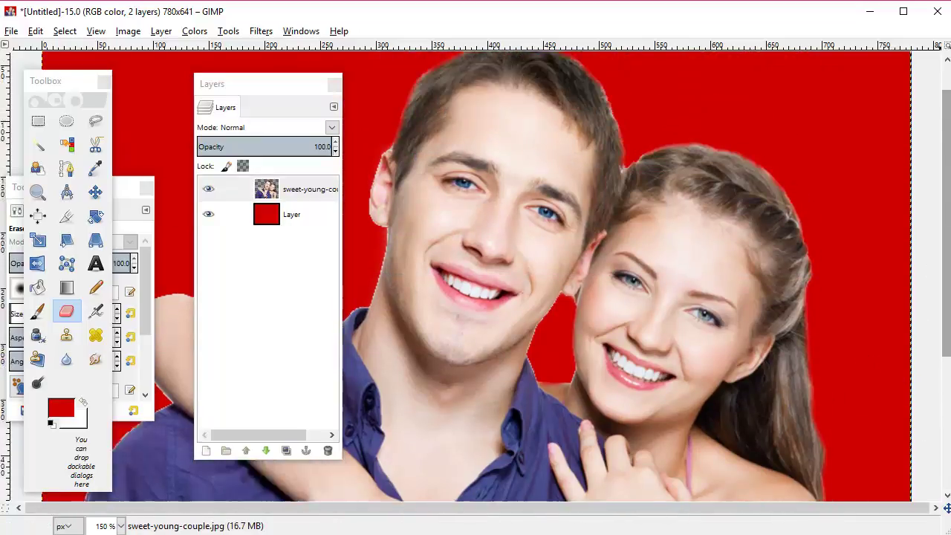
# Move the Layers dialog off the couple and erase the white fringe around the man's outer ear
pyautogui.scroll(1, 910, 416)
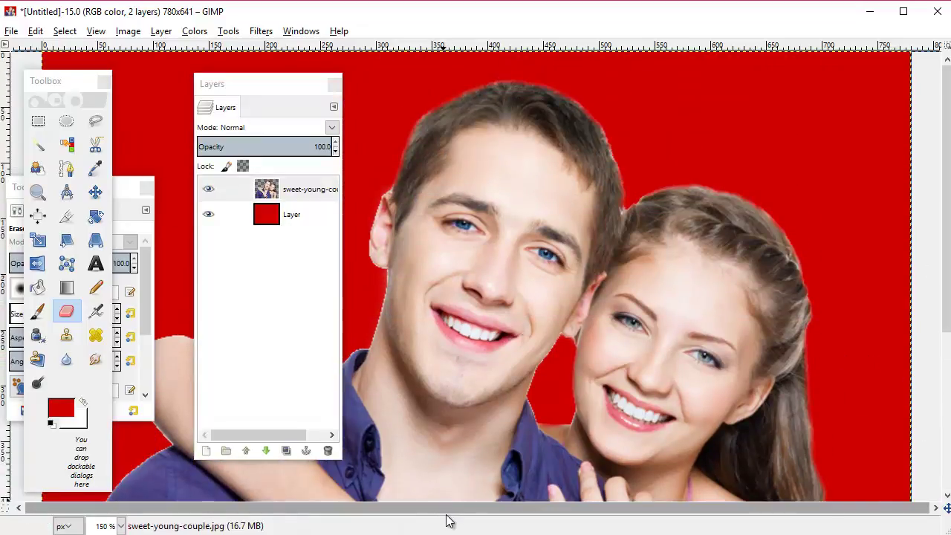
pyautogui.moveTo(243, 84); pyautogui.dragTo(840, 112)
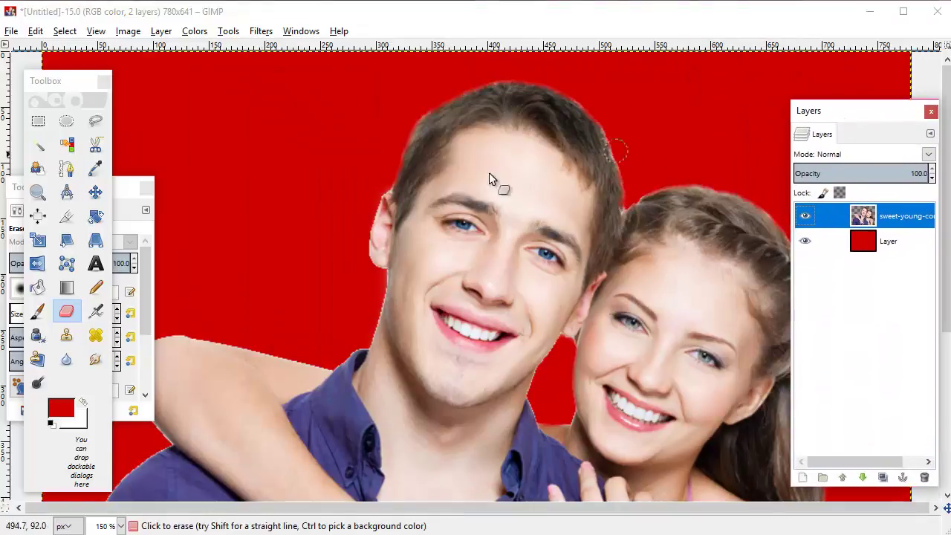
pyautogui.click(387, 186)
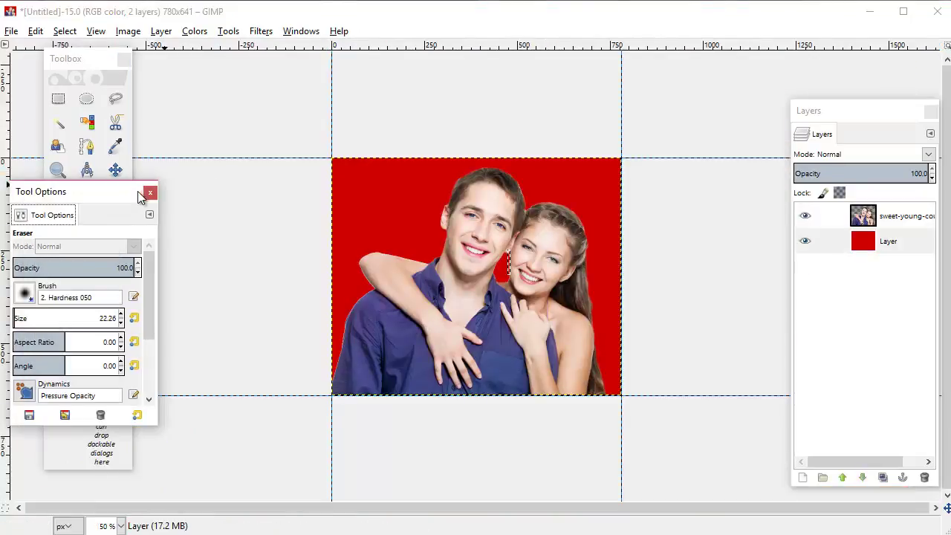
# Close the tool settings dialog and clear the selection in the gap between the couple
pyautogui.click(149, 196)
pyautogui.click(65, 31)
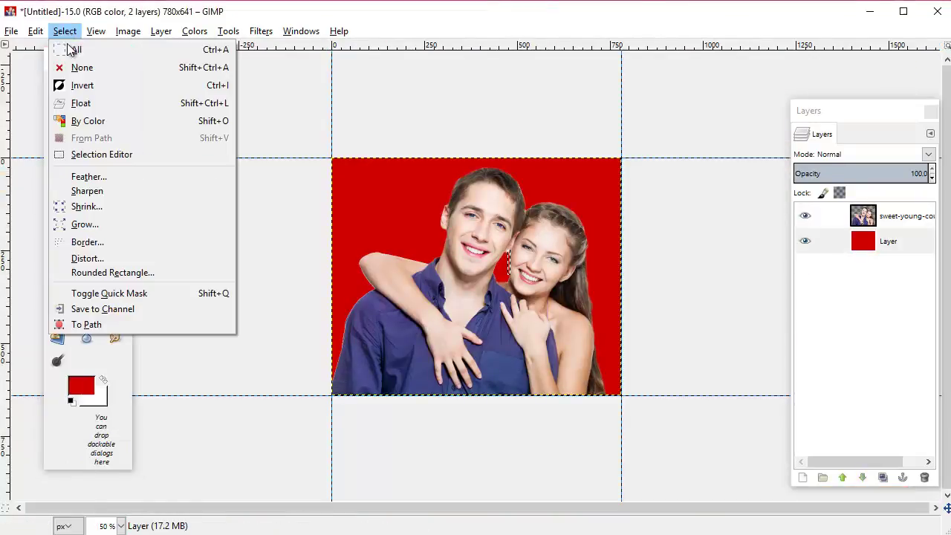
pyautogui.click(74, 88)
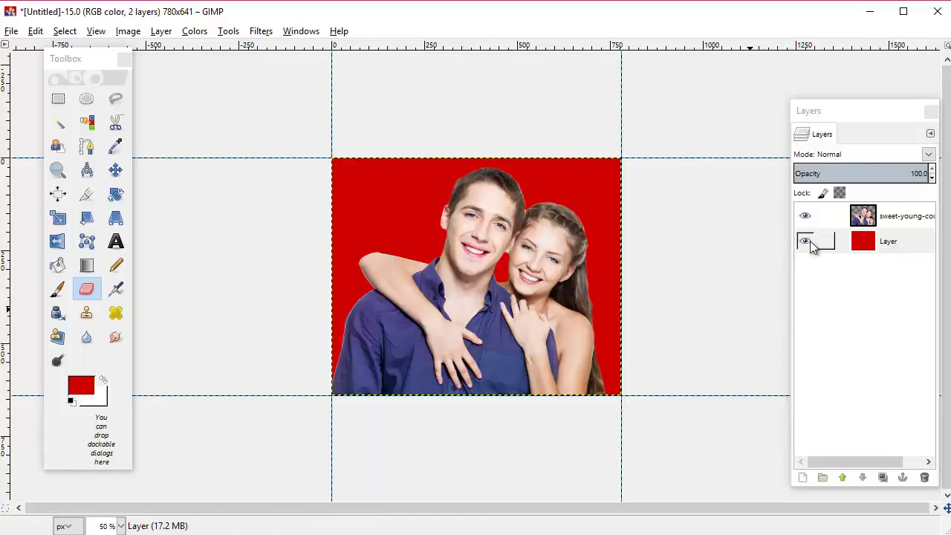
# Add a new transparent 780 × 641 px layer directly above the red layer
pyautogui.click(802, 478)
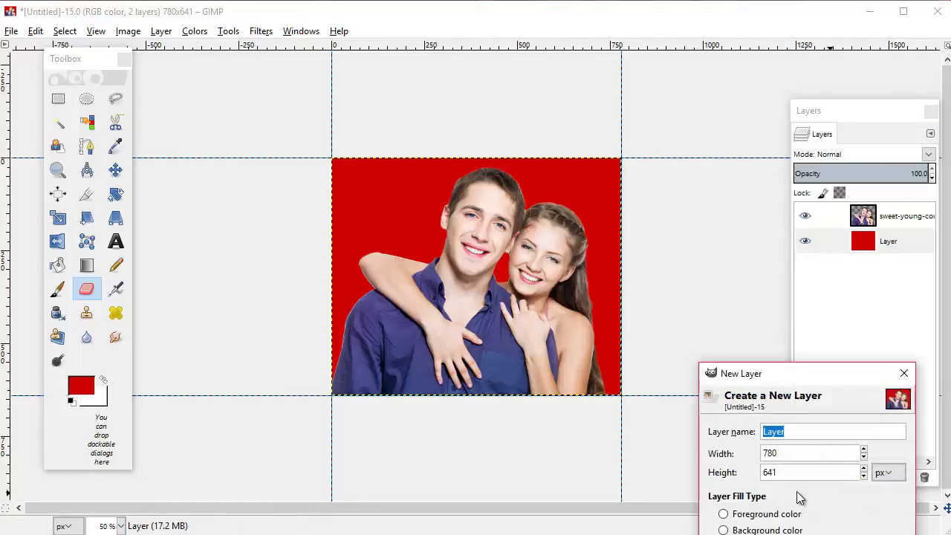
pyautogui.moveTo(795, 377); pyautogui.dragTo(546, 75)
pyautogui.click(559, 299)
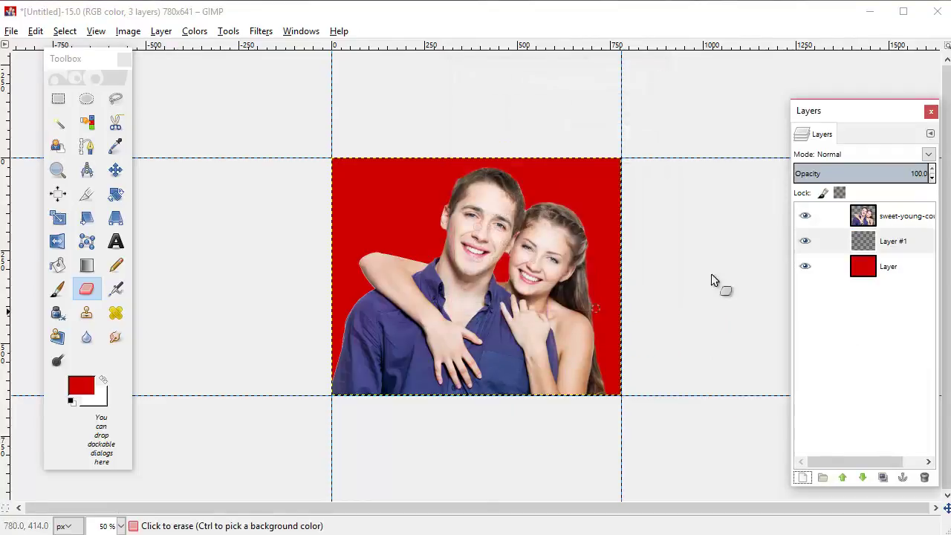
# Hide the red layer and make the new empty layer above it active
pyautogui.click(888, 289)
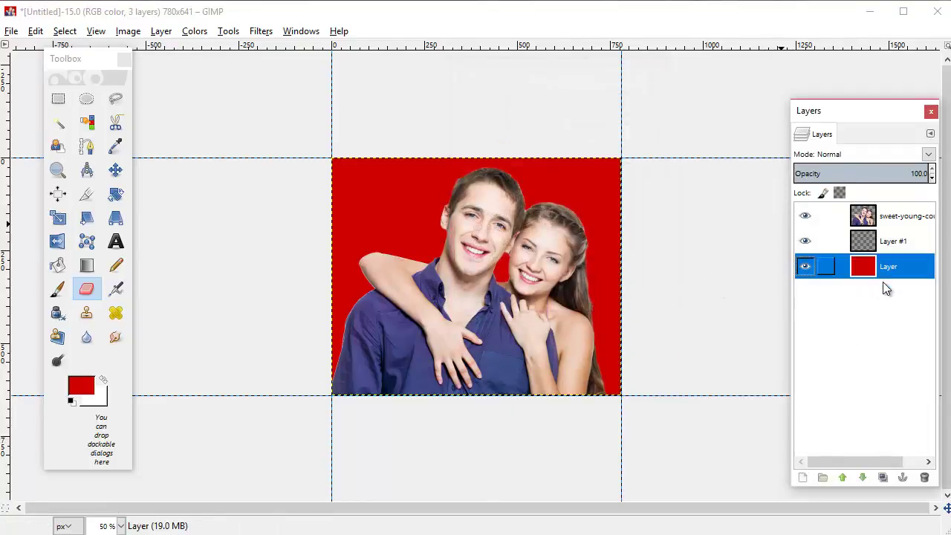
pyautogui.click(805, 266)
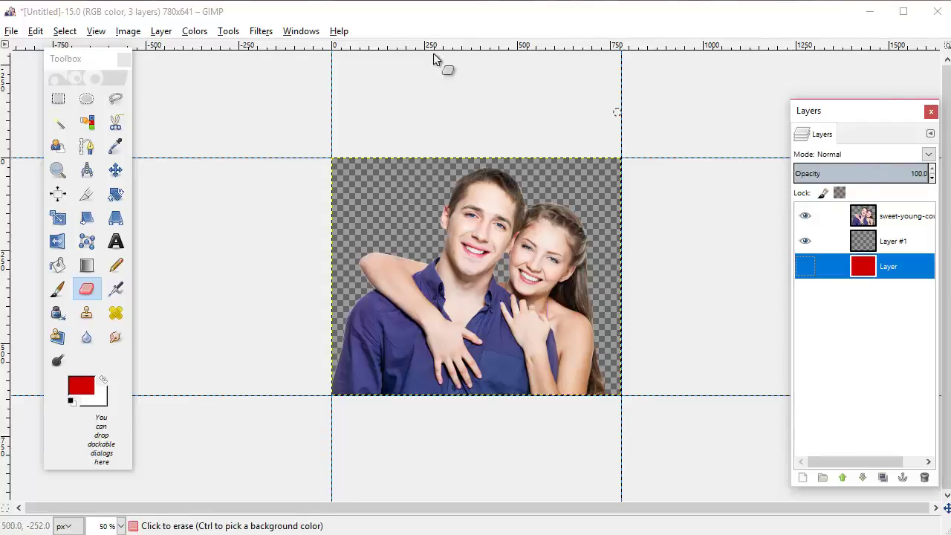
pyautogui.click(898, 241)
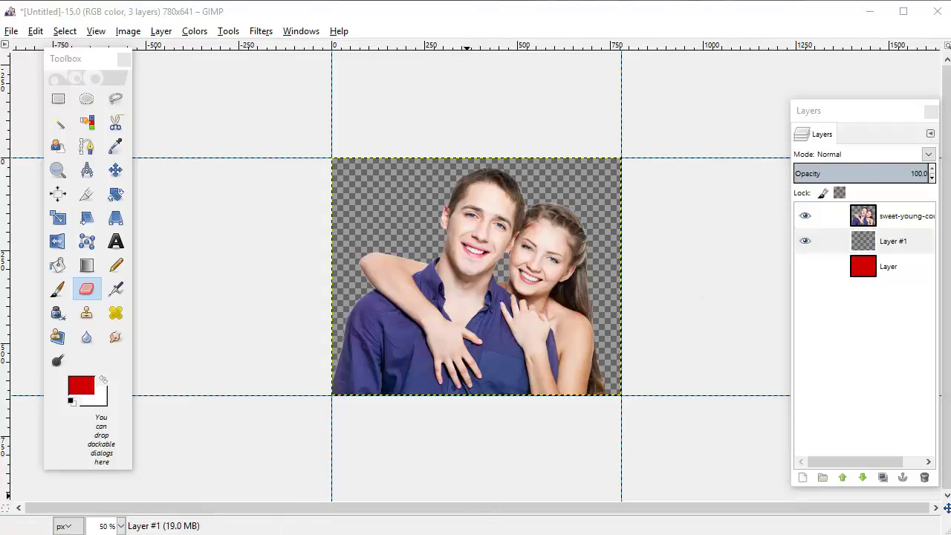
# Bring Many_Red_Flowers_In_Marvelous_Wallpaper.jpg from the combining-images folder in File Explorer into the GIMP image as a layer behind the couple
pyautogui.hotkey('alt', 'Tab')
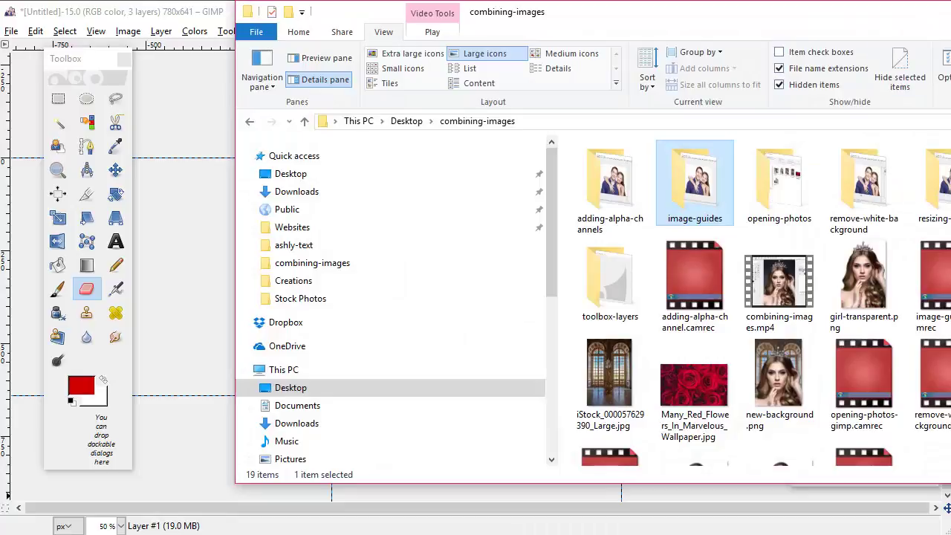
pyautogui.moveTo(857, 18); pyautogui.dragTo(624, 35)
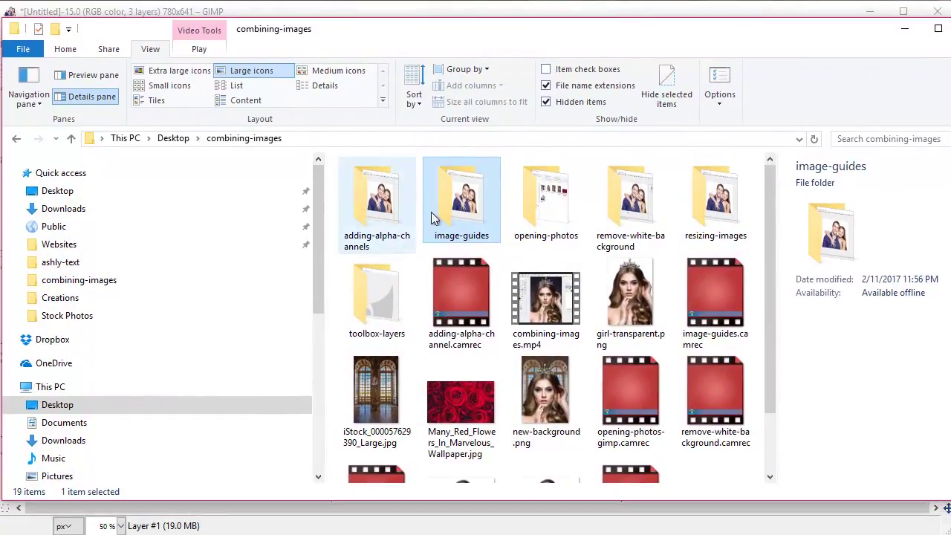
pyautogui.click(467, 403)
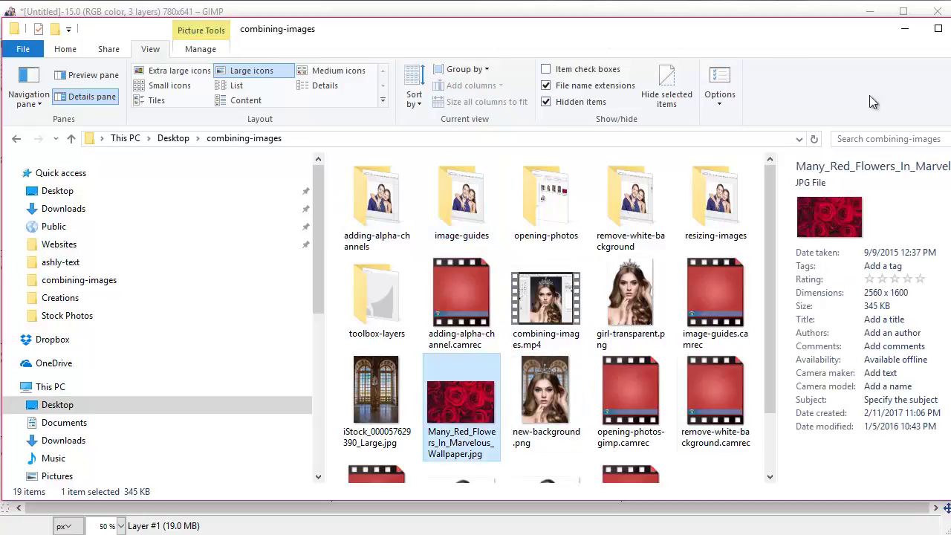
pyautogui.press('super+Down')
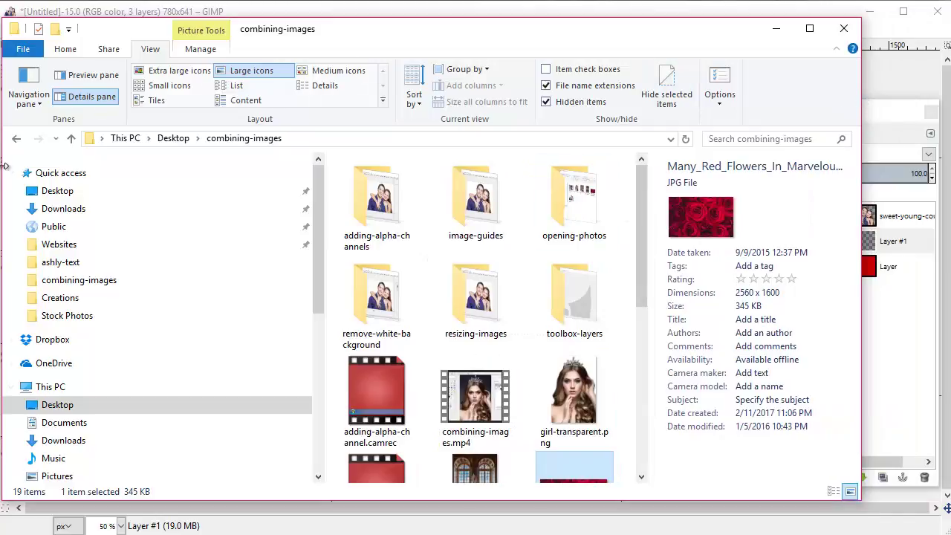
pyautogui.moveTo(4, 151); pyautogui.dragTo(219, 172)
pyautogui.scroll(-3, 776, 182)
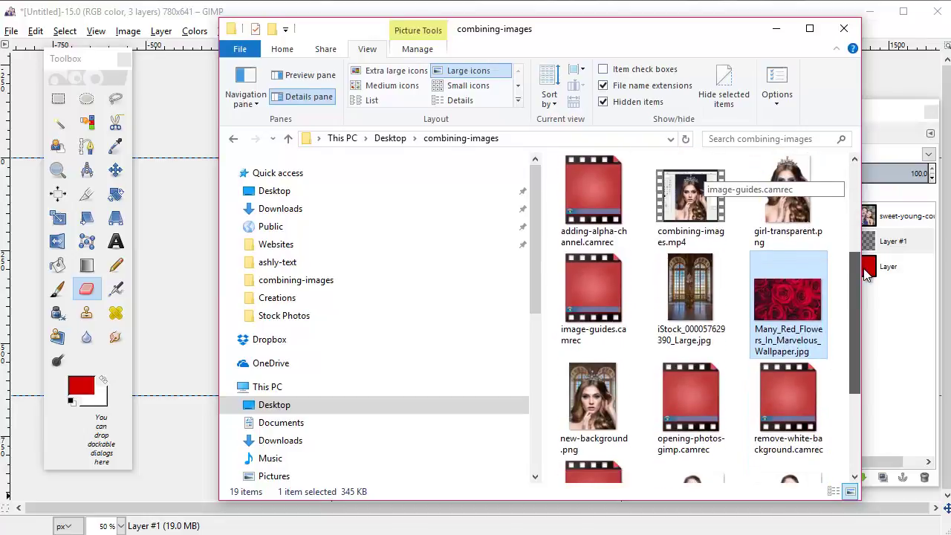
pyautogui.moveTo(785, 301); pyautogui.dragTo(185, 219)
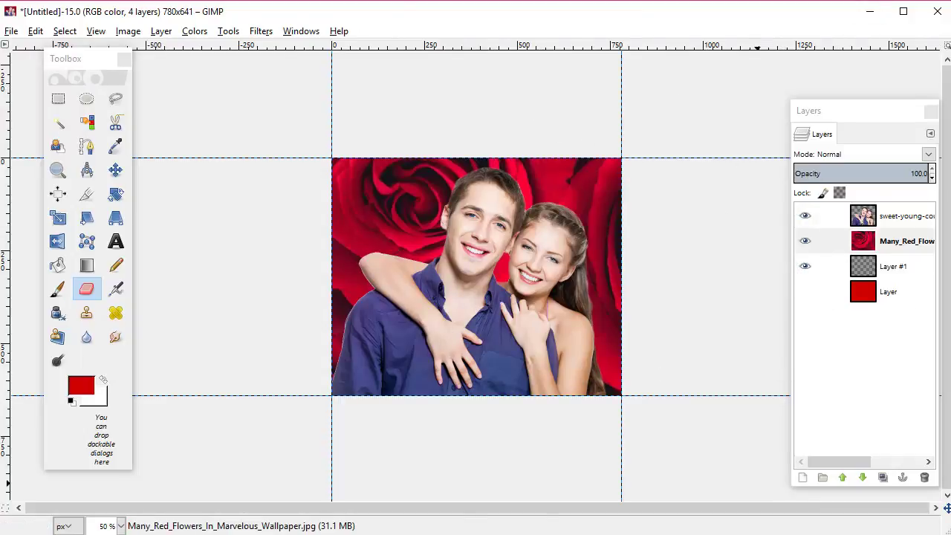
# Select the Many_Red_Flowers layer and move the Layers dialog closer to the canvas
pyautogui.click(820, 243)
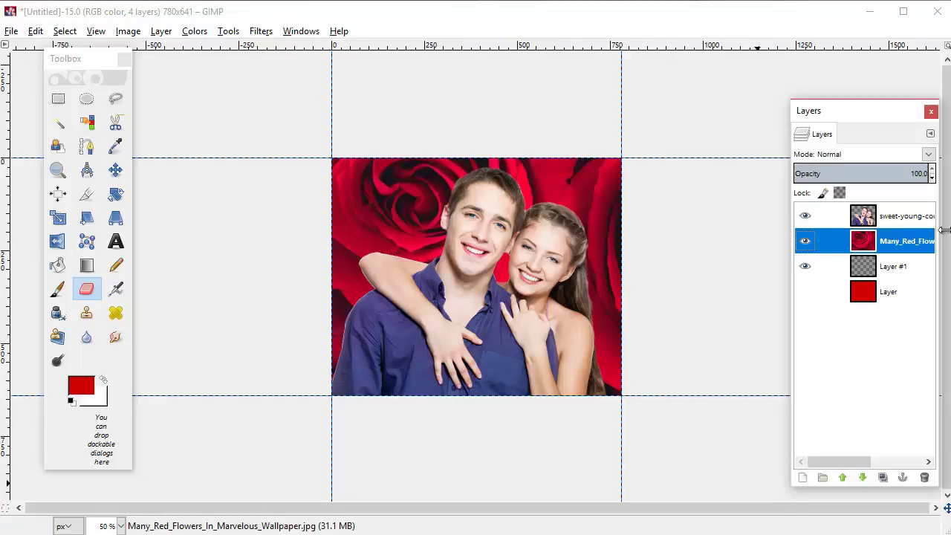
pyautogui.moveTo(895, 113); pyautogui.dragTo(825, 100)
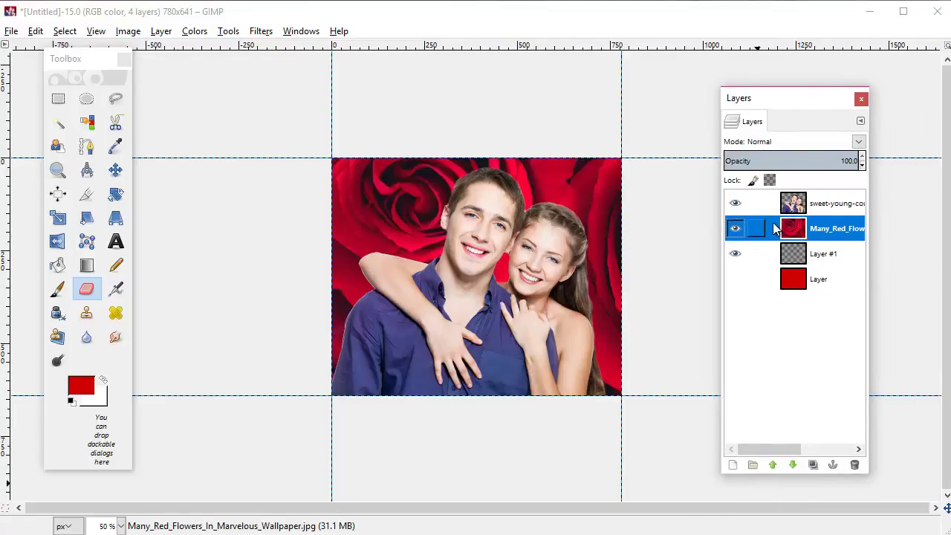
pyautogui.click(161, 31)
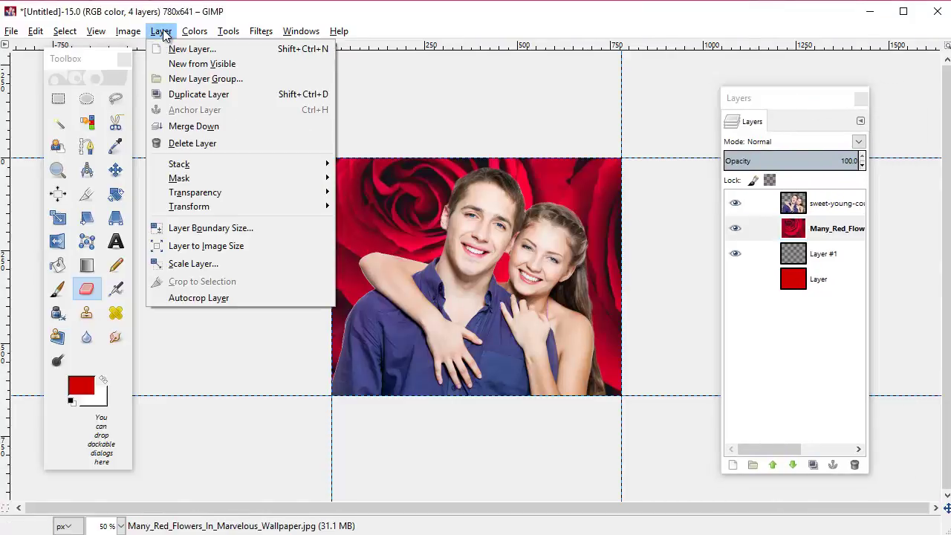
pyautogui.click(253, 263)
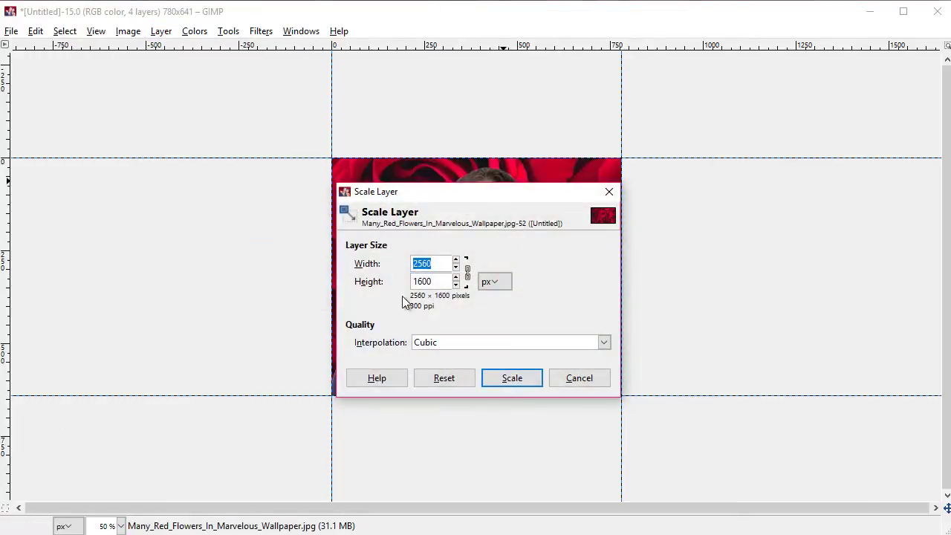
pyautogui.click(437, 261)
pyautogui.moveTo(428, 266); pyautogui.dragTo(398, 255)
pyautogui.press('Tab')
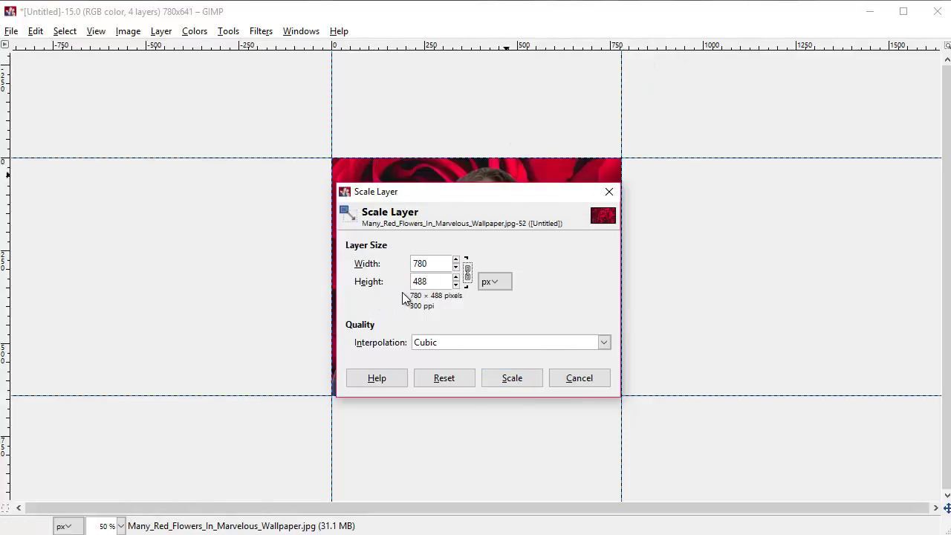
pyautogui.click(422, 287)
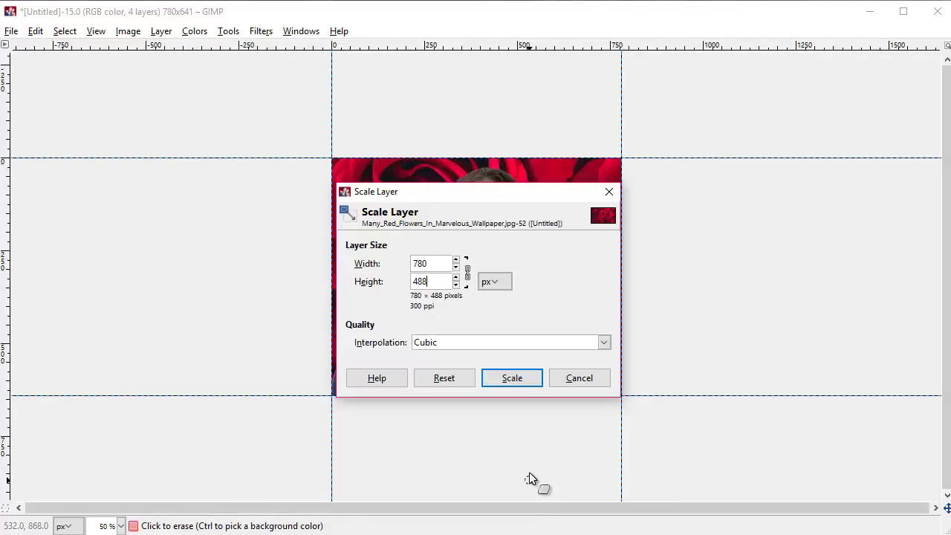
pyautogui.click(582, 380)
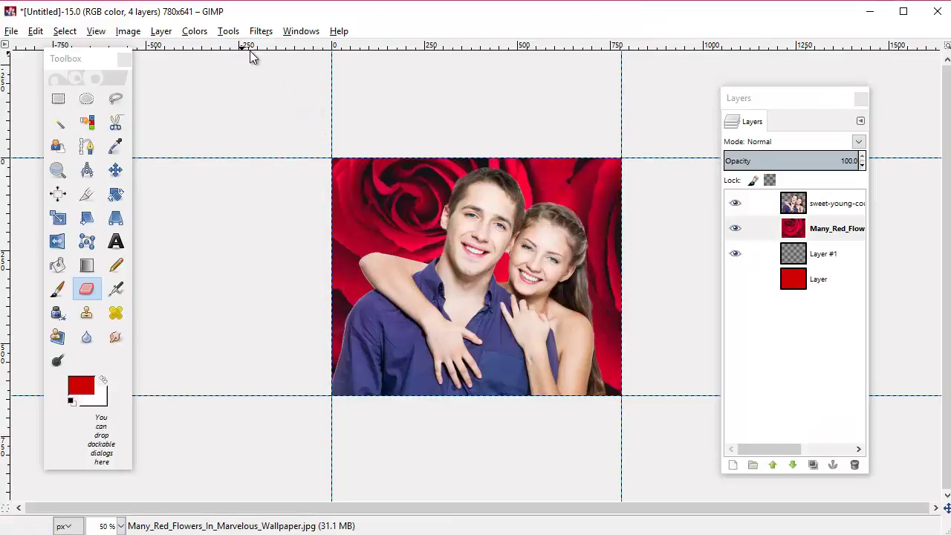
pyautogui.click(161, 31)
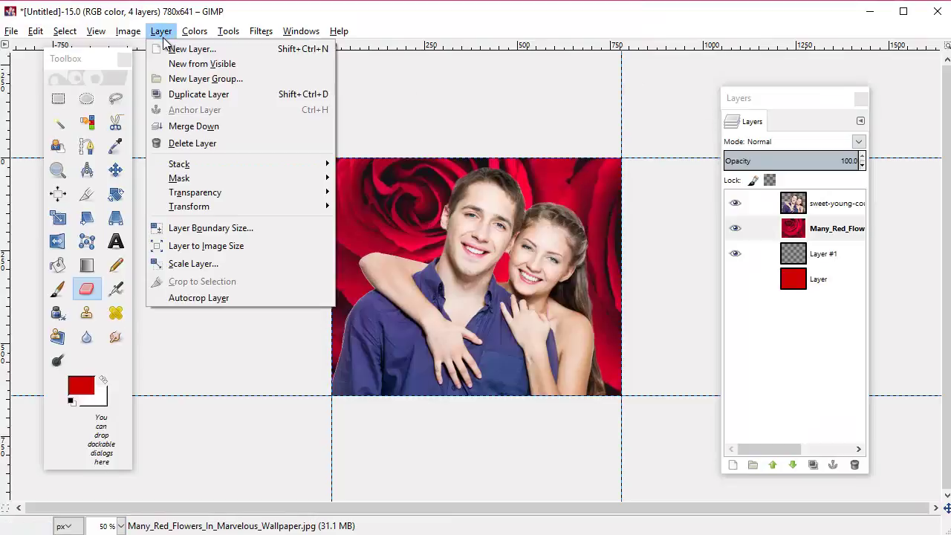
pyautogui.click(253, 263)
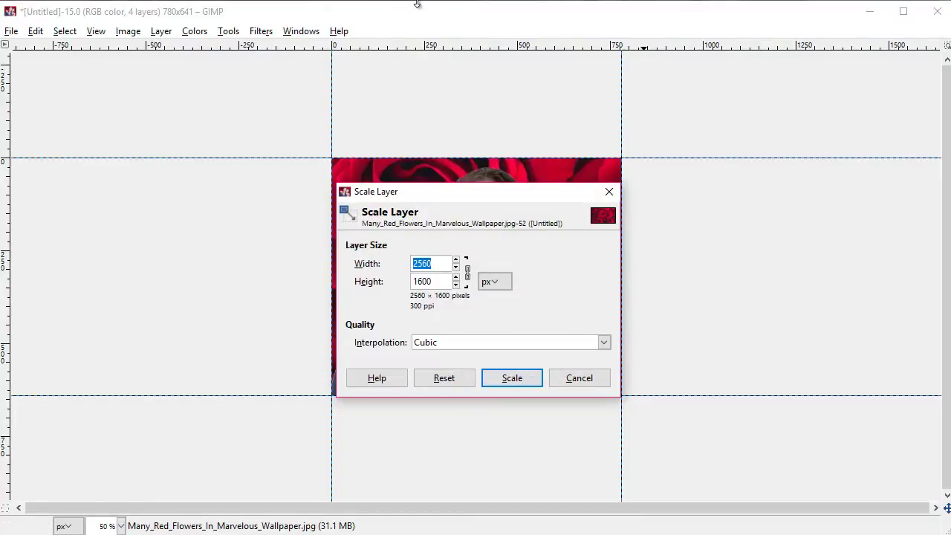
pyautogui.write('980')
pyautogui.press('Tab')
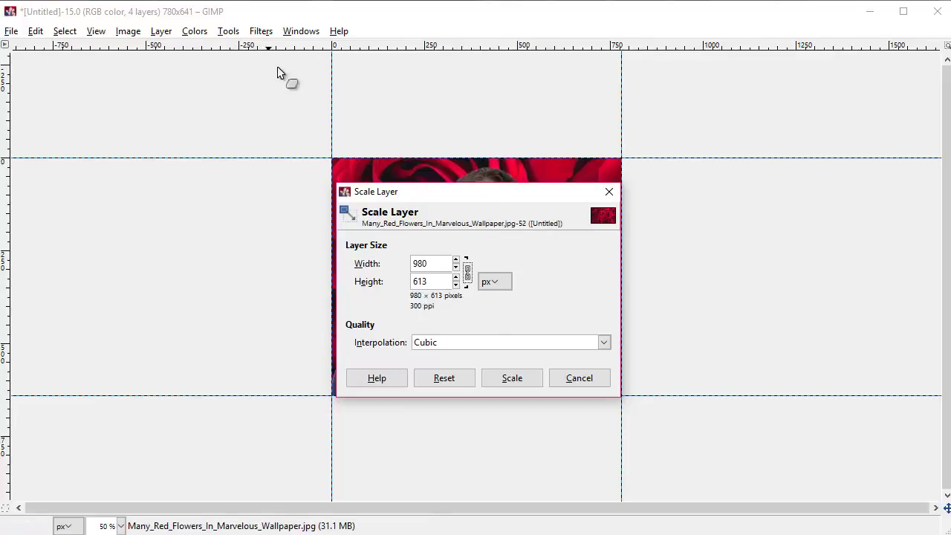
pyautogui.click(571, 377)
# Scale the roses layer proportionally to a height of 650 px, giving 1040 × 650 px, with Cubic interpolation
pyautogui.click(162, 31)
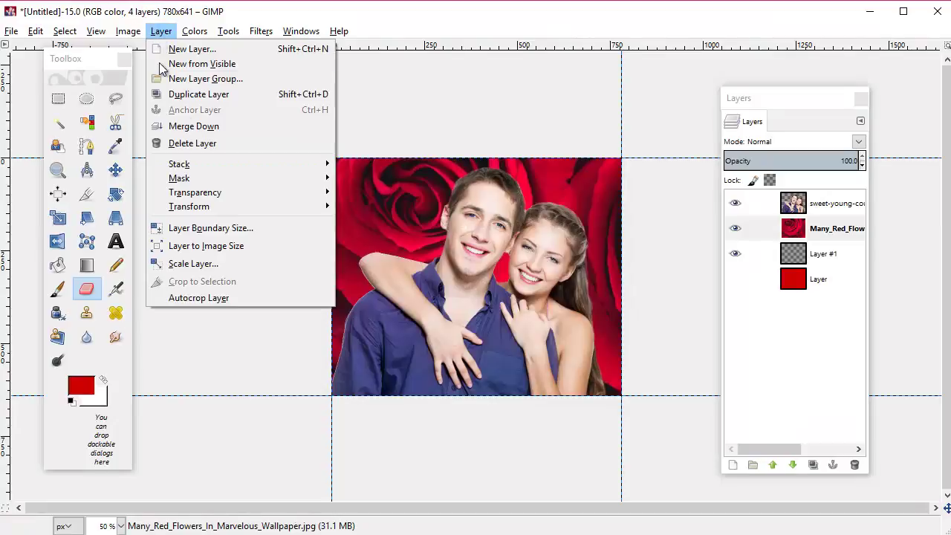
pyautogui.click(223, 264)
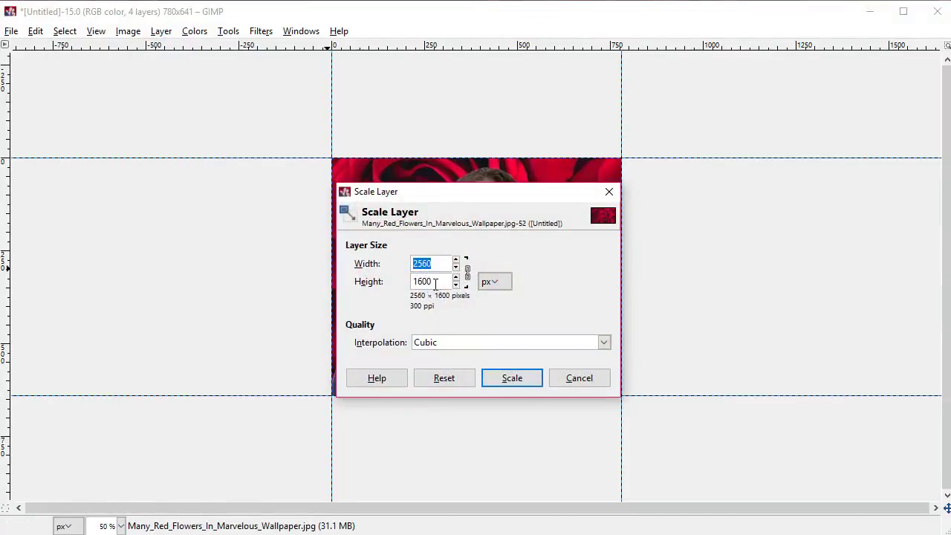
pyautogui.click(436, 284)
pyautogui.doubleClick(418, 283)
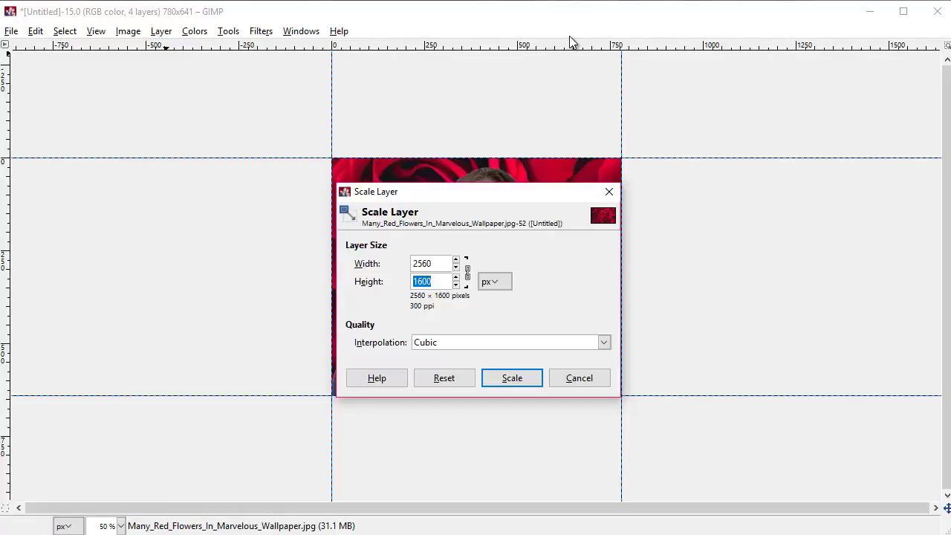
pyautogui.write('6')
pyautogui.press('Tab')
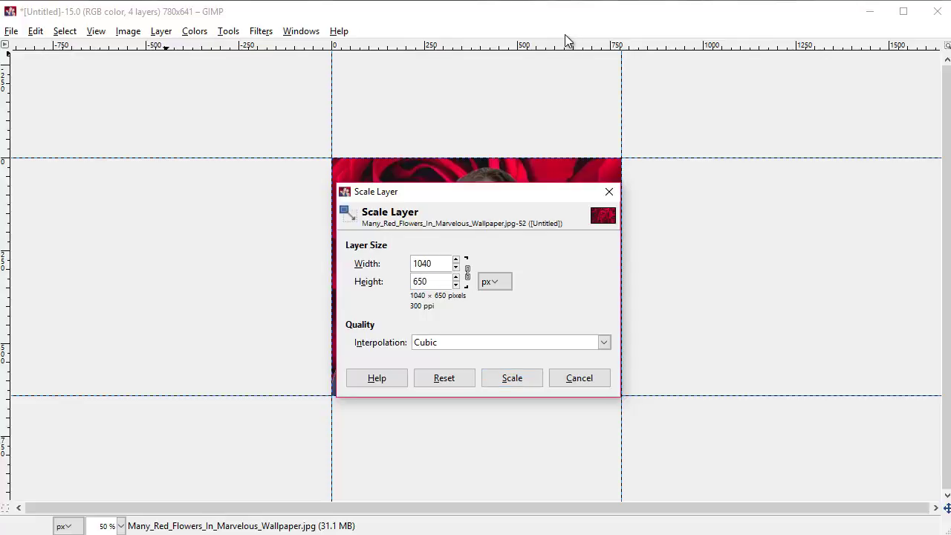
pyautogui.click(530, 384)
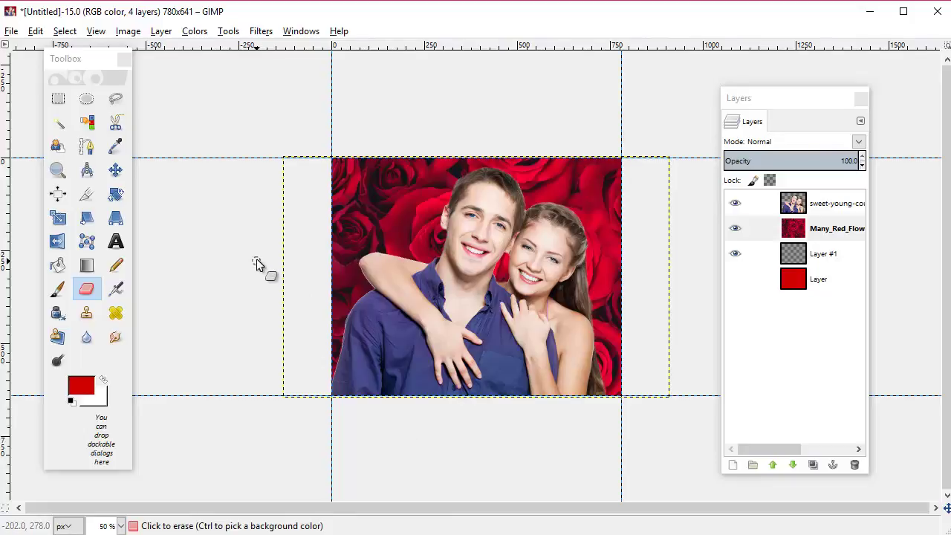
# Activate the Move tool, set it to move the active layer, and place its options dialog below the tool's icon
pyautogui.click(85, 62)
pyautogui.doubleClick(116, 170)
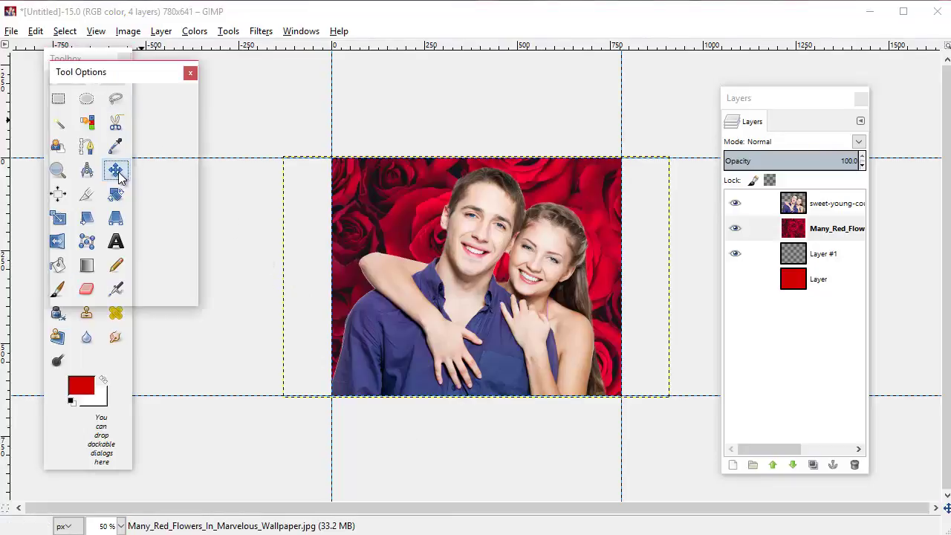
pyautogui.moveTo(135, 69); pyautogui.dragTo(128, 211)
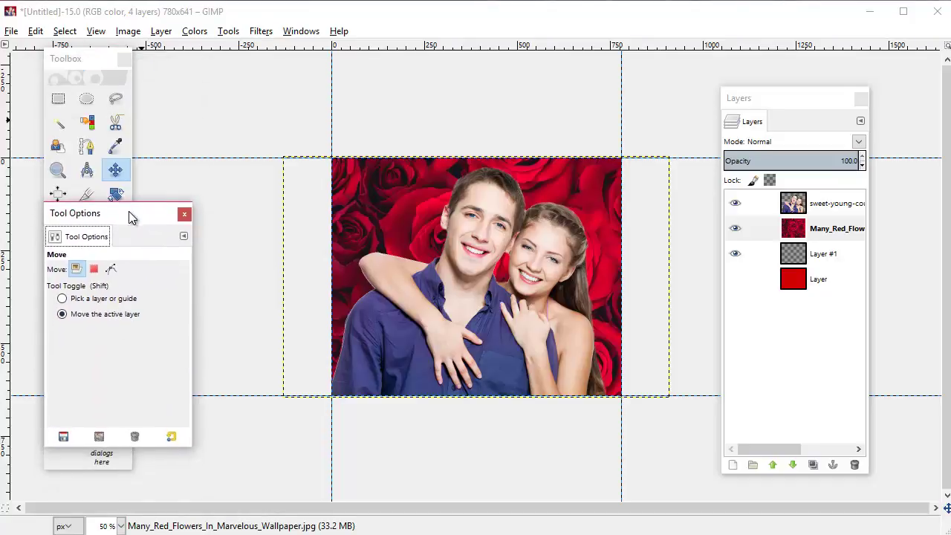
pyautogui.click(99, 315)
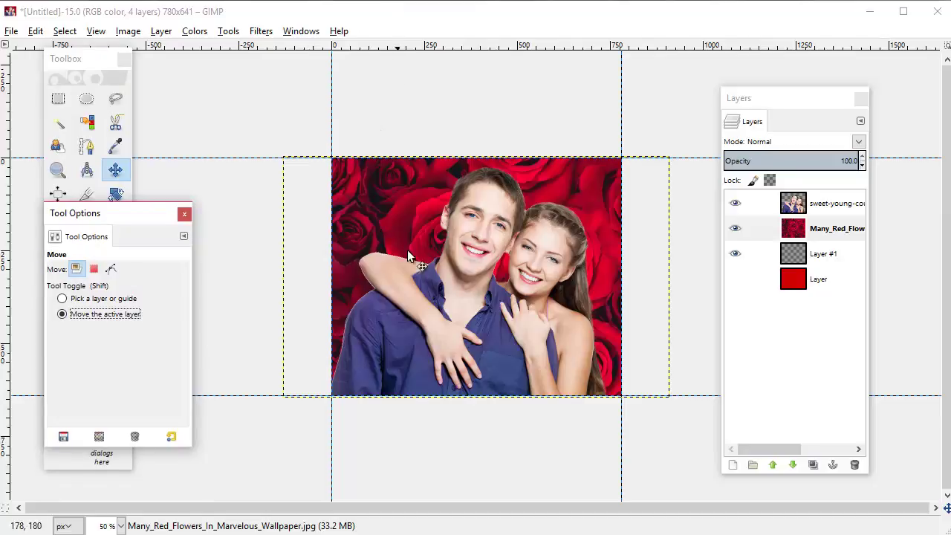
# Reposition the roses layer behind the couple so it extends past both sides of the canvas, and trim it to the image size
pyautogui.moveTo(393, 206); pyautogui.dragTo(443, 207)
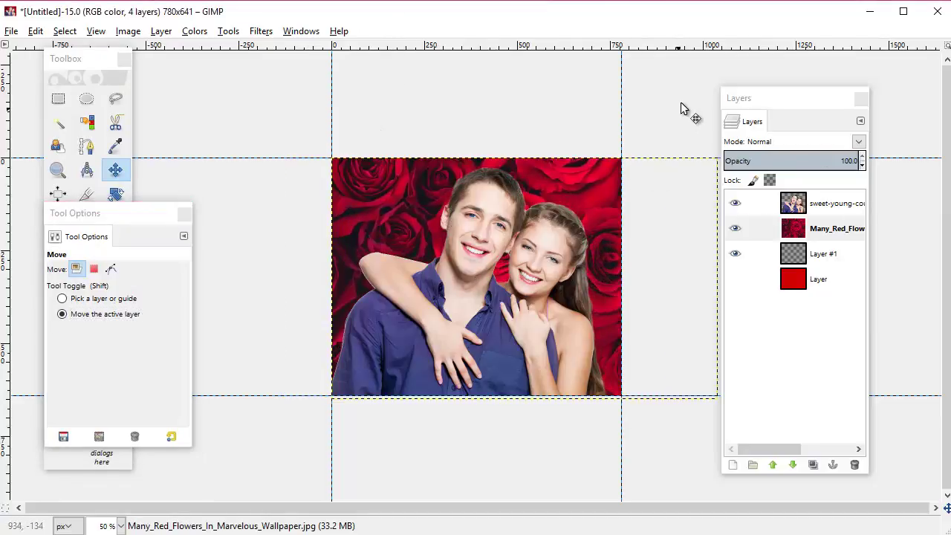
pyautogui.moveTo(585, 282); pyautogui.dragTo(488, 286)
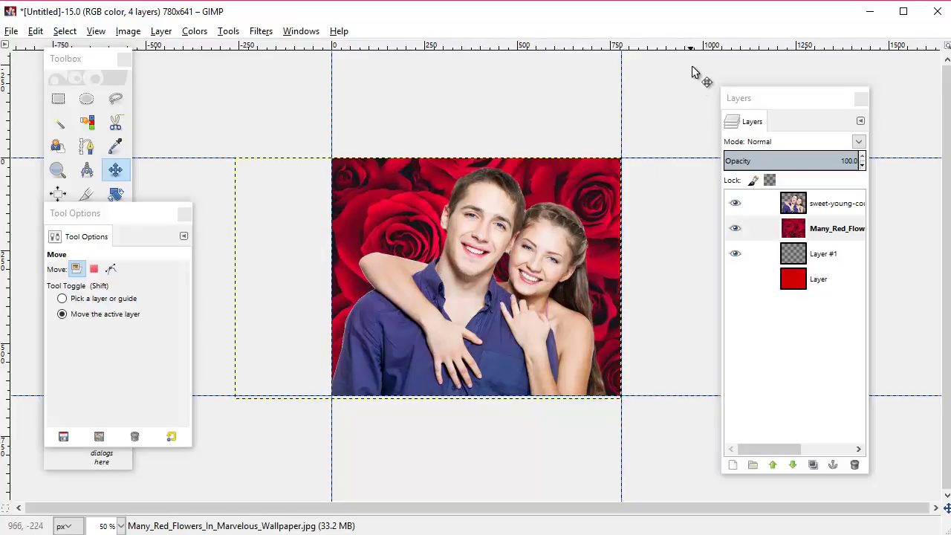
pyautogui.moveTo(440, 257); pyautogui.dragTo(479, 266)
pyautogui.moveTo(447, 192); pyautogui.dragTo(464, 197)
pyautogui.moveTo(553, 187); pyautogui.dragTo(532, 190)
pyautogui.moveTo(592, 208); pyautogui.dragTo(601, 209)
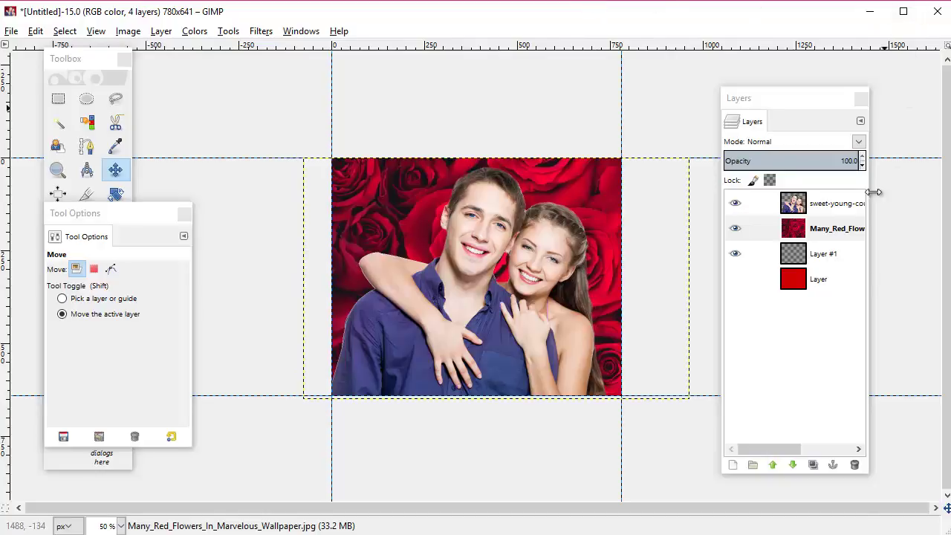
pyautogui.rightClick(823, 228)
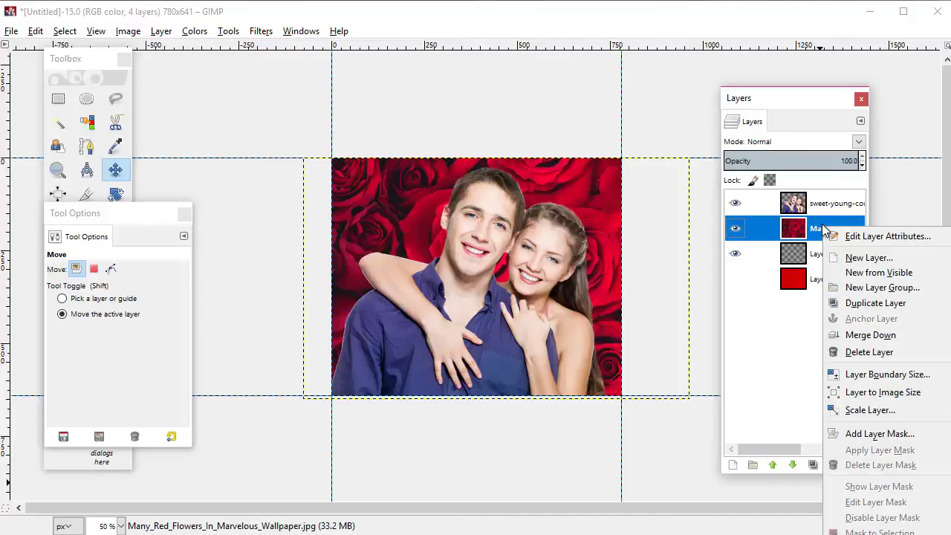
pyautogui.click(907, 395)
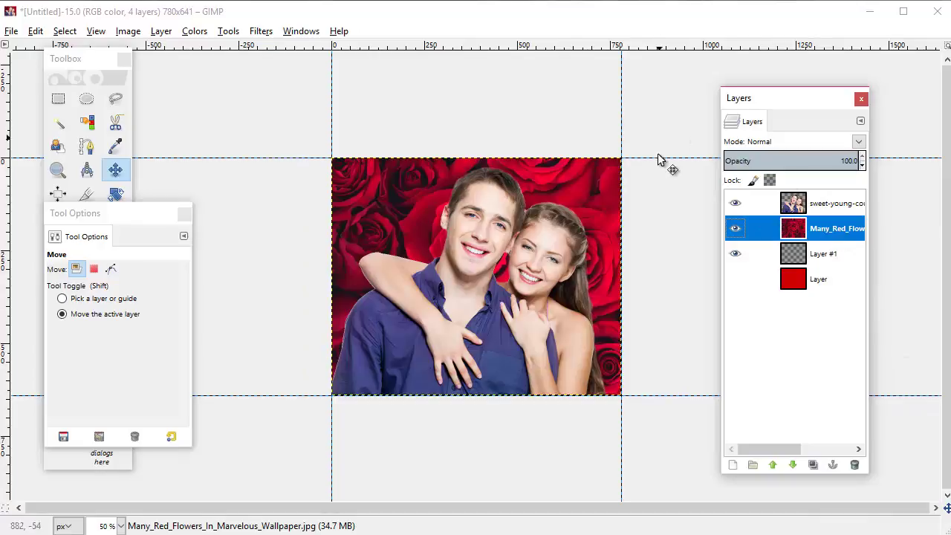